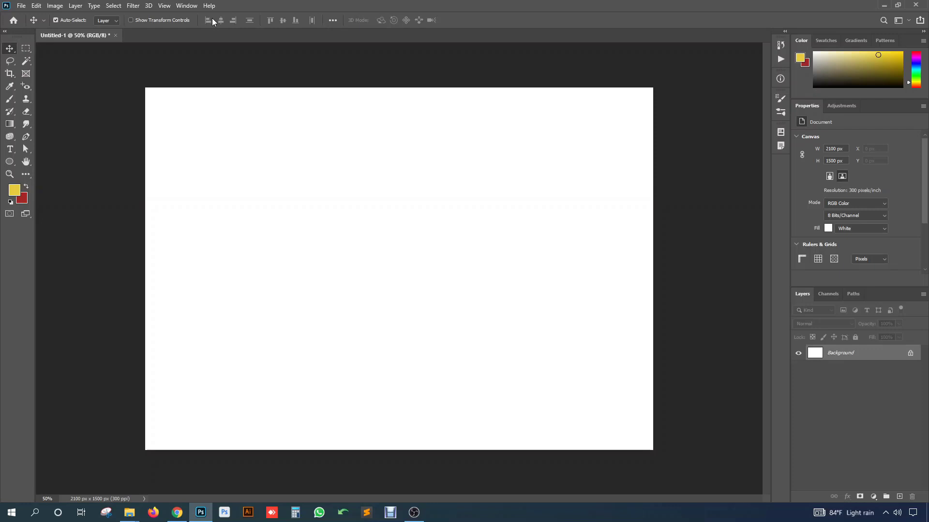
pyautogui.click(333, 20)
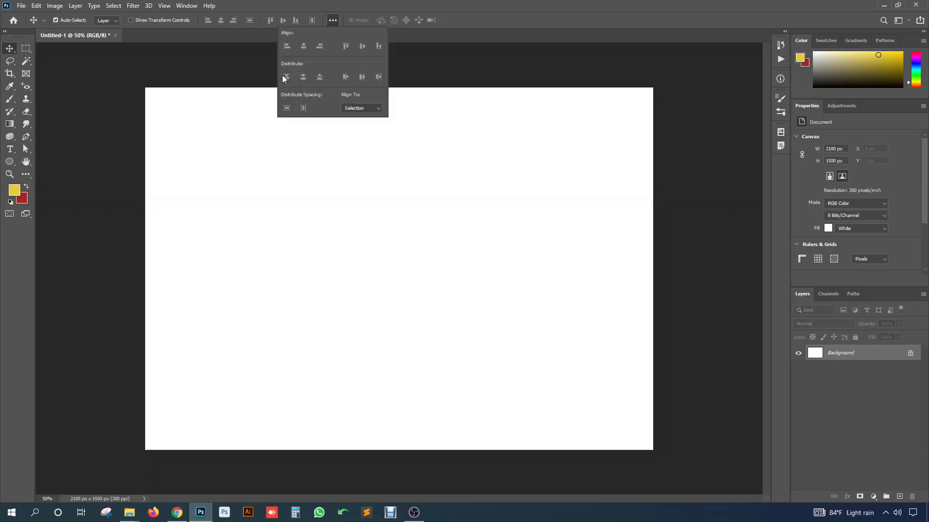
pyautogui.click(332, 20)
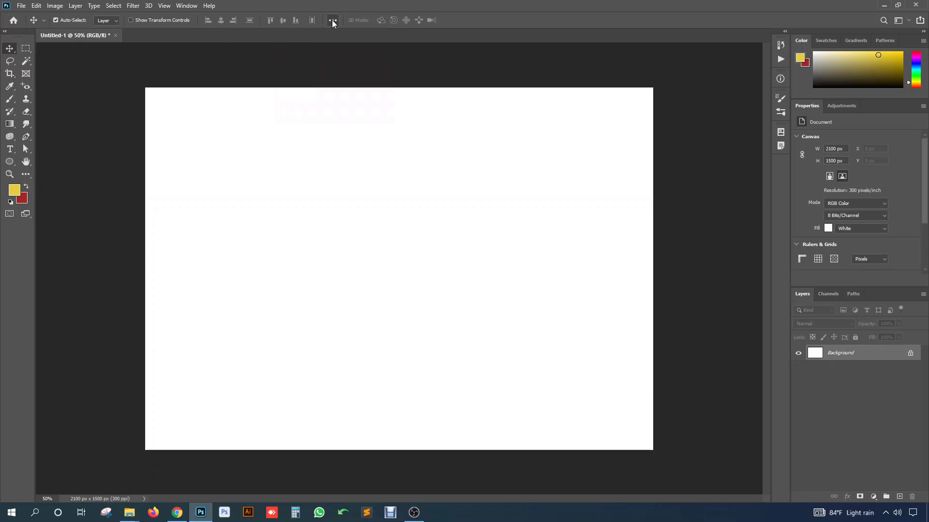
pyautogui.click(332, 20)
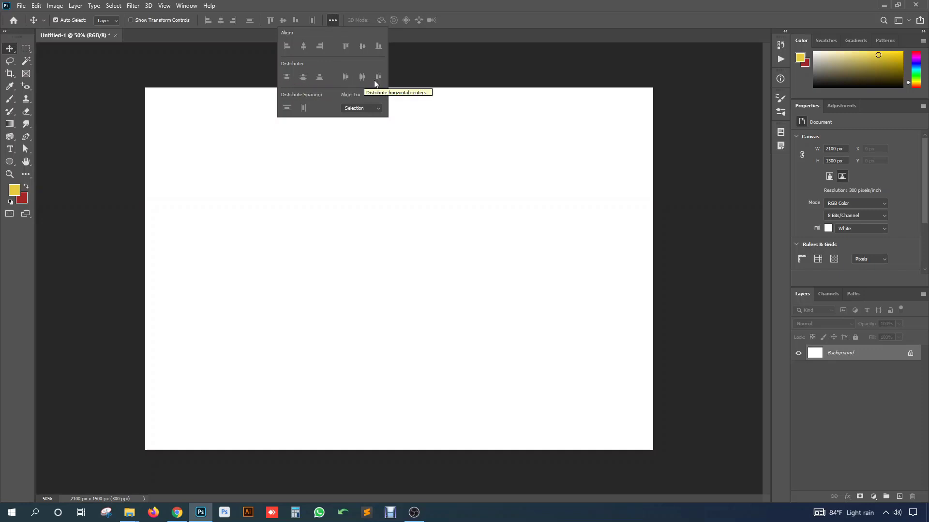
pyautogui.click(334, 22)
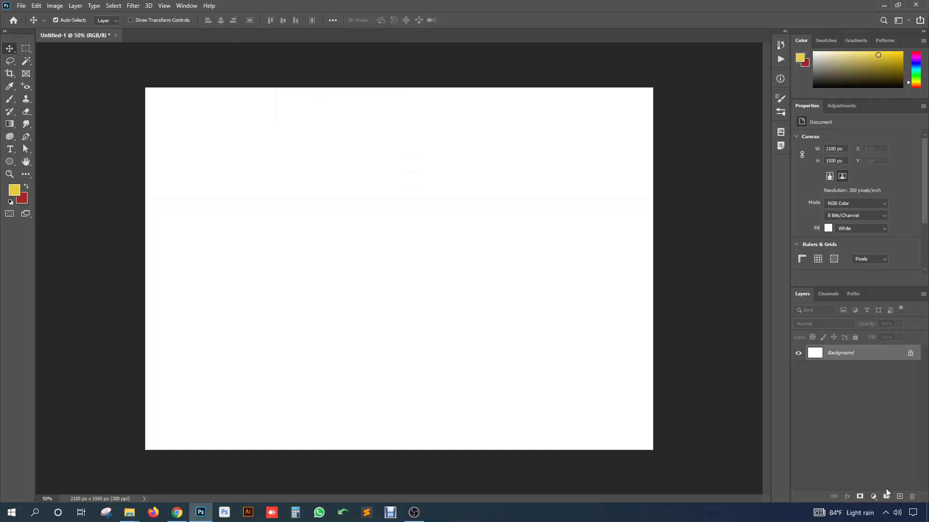
# - On a new layer, fill a rectangular selection of about 254 by 116 px near the canvas's upper-left corner with the red background color, then deselect
pyautogui.click(899, 497)
pyautogui.press('m')
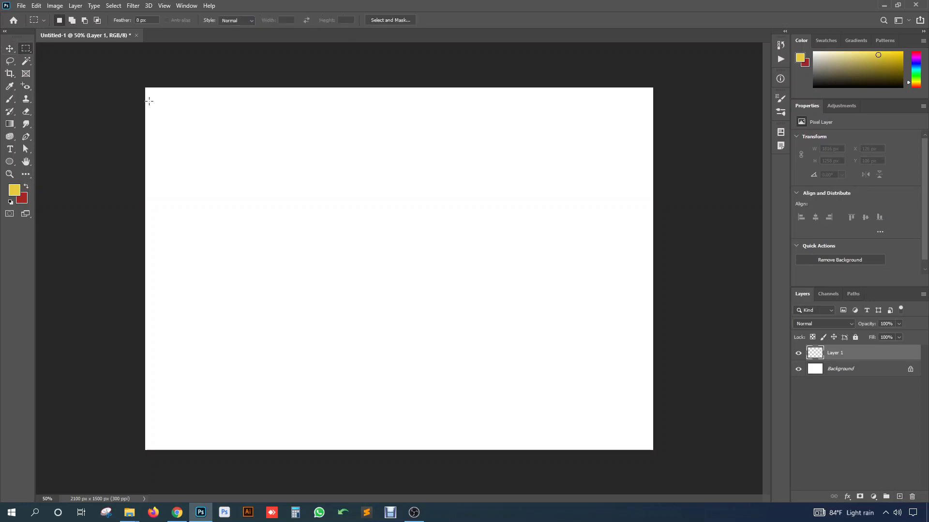
pyautogui.moveTo(184, 115); pyautogui.dragTo(244, 143)
pyautogui.hotkey('ctrl', 'BackSpace')
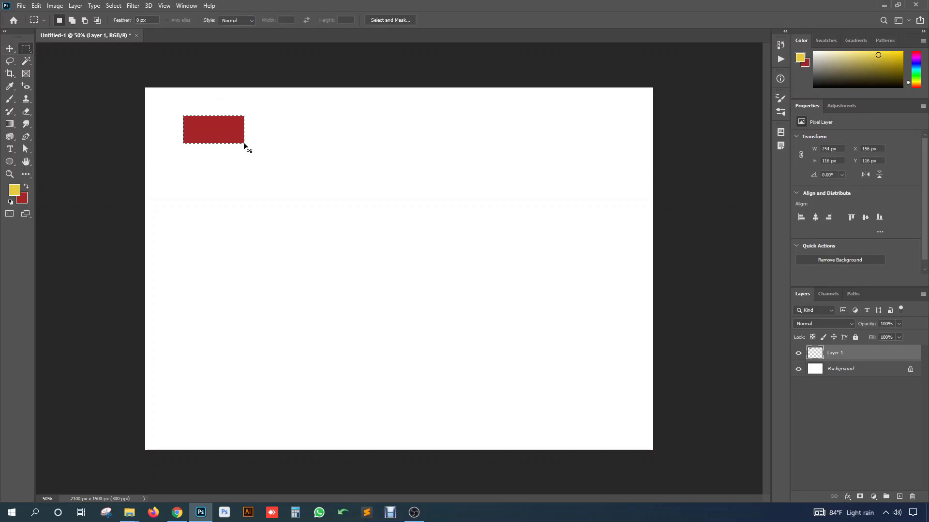
pyautogui.hotkey('ctrl', 'd')
pyautogui.press('v')
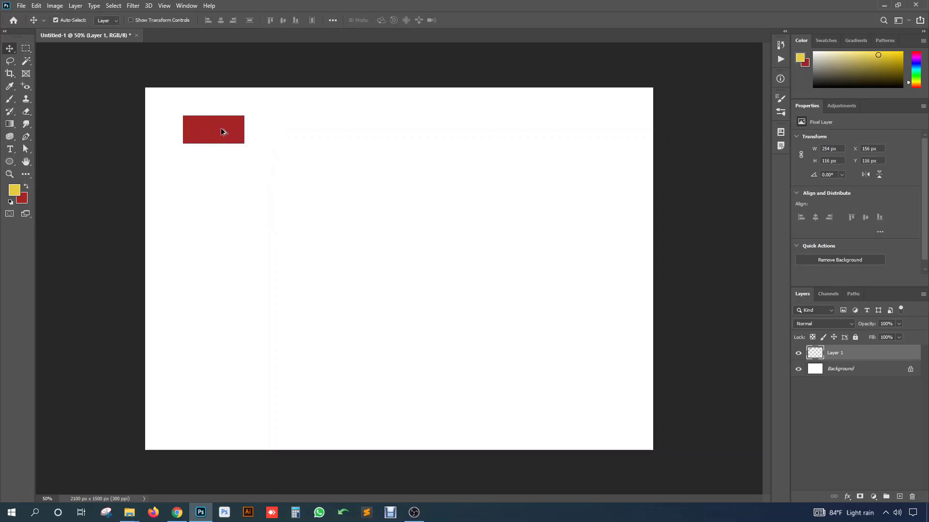
# - Duplicate the red rectangle six times into a staggered, unevenly spaced vertical column and shift the whole group to fit the canvas
pyautogui.moveTo(229, 130); pyautogui.dragTo(222, 220)
pyautogui.moveTo(224, 224); pyautogui.dragTo(260, 279)
pyautogui.moveTo(243, 272); pyautogui.dragTo(208, 337)
pyautogui.moveTo(221, 343); pyautogui.dragTo(264, 399)
pyautogui.moveTo(236, 399); pyautogui.dragTo(198, 440)
pyautogui.hotkey('ctrl', 'alt', 'a')
pyautogui.moveTo(284, 110); pyautogui.dragTo(169, 435)
pyautogui.moveTo(242, 393); pyautogui.dragTo(254, 379)
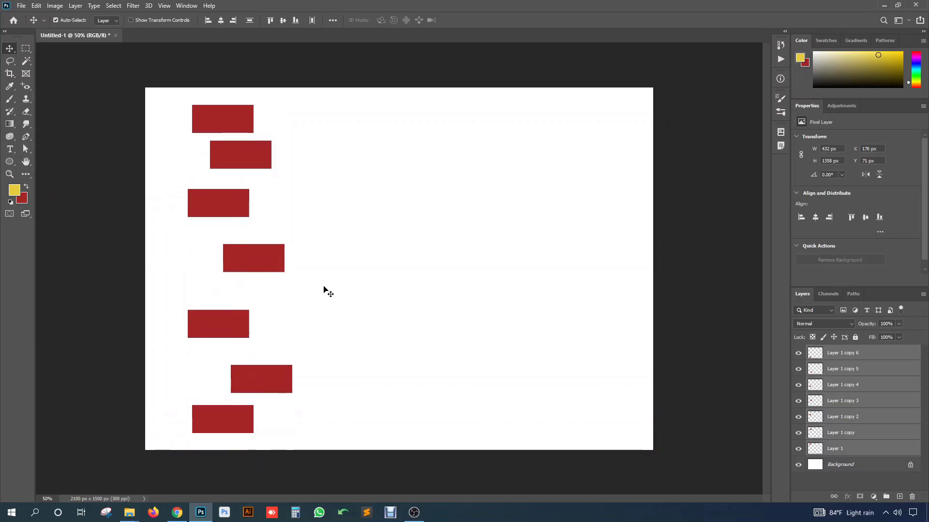
# - Compare which align and distribute options are available with one, two, three and all seven rectangles selected
pyautogui.click(245, 126)
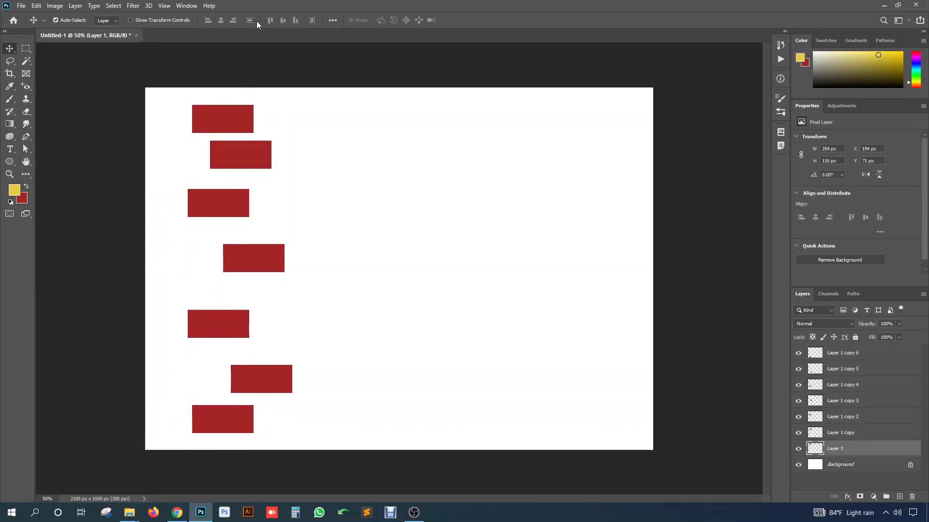
pyautogui.moveTo(270, 104); pyautogui.dragTo(235, 155)
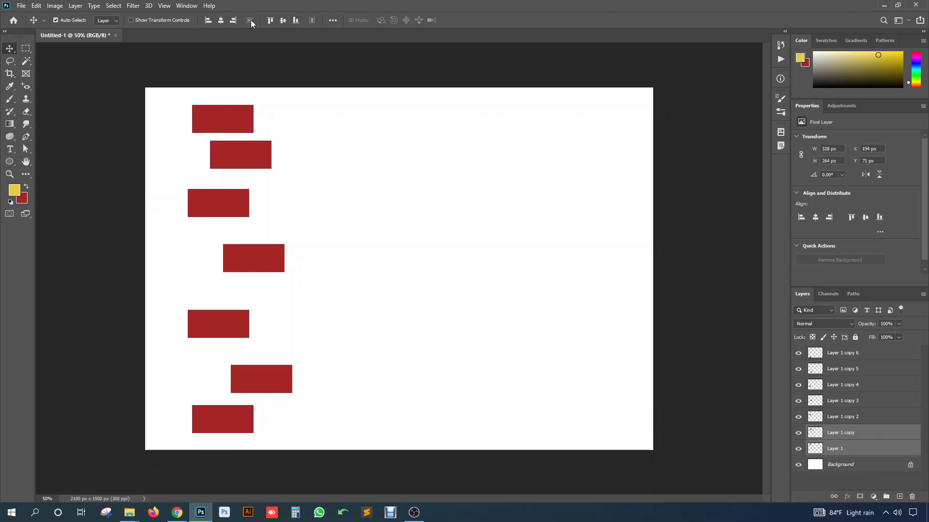
pyautogui.click(332, 19)
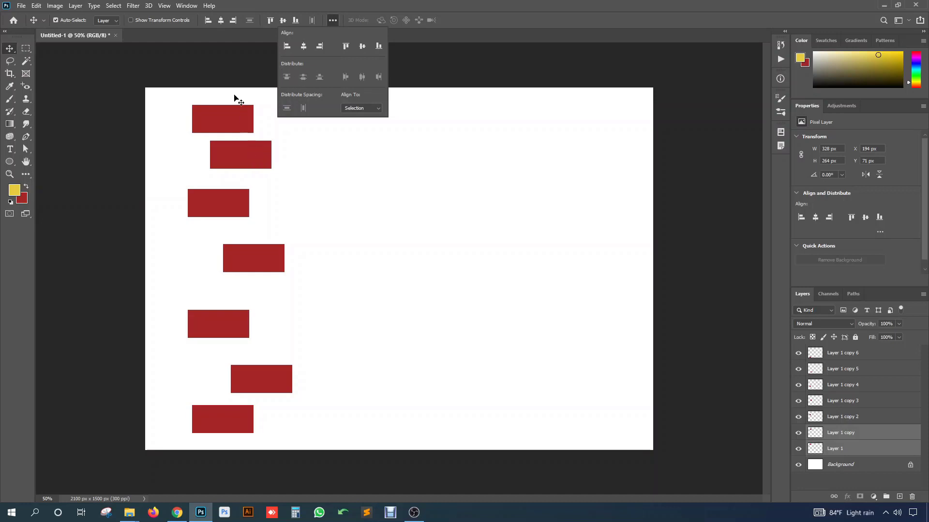
pyautogui.click(239, 155)
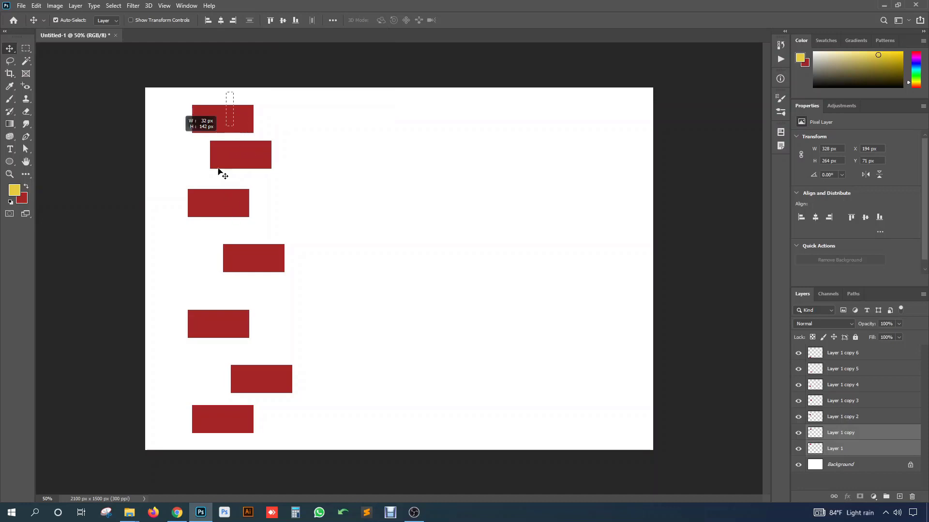
pyautogui.keyDown('shift'); pyautogui.click(216, 208); pyautogui.keyUp('shift')
pyautogui.click(332, 21)
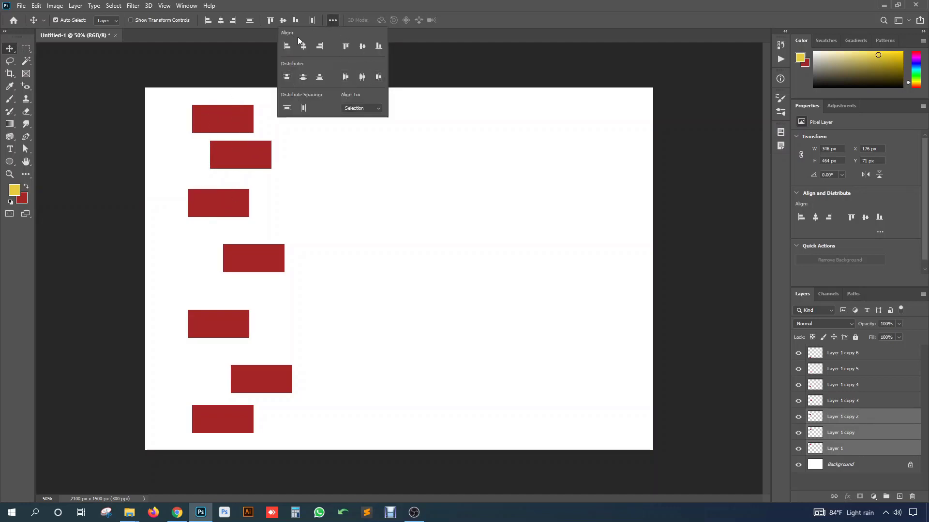
pyautogui.moveTo(198, 82); pyautogui.dragTo(252, 441)
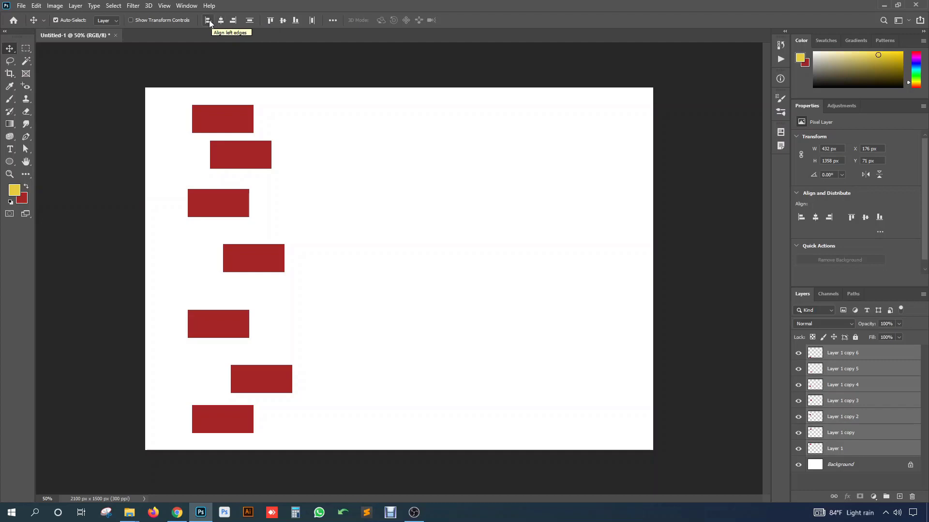
# - Move the third rectangle from the top farther left, to about X 100 px
pyautogui.click(295, 291)
pyautogui.moveTo(225, 203); pyautogui.dragTo(208, 204)
pyautogui.moveTo(218, 89); pyautogui.dragTo(269, 425)
pyautogui.click(183, 209)
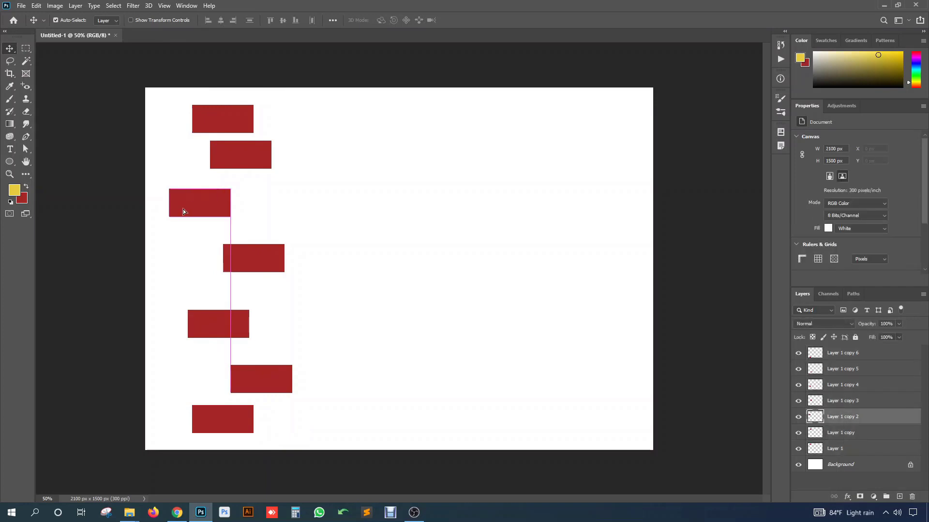
# - Try aligning all seven rectangles by their left edges and by their horizontal centers, undoing each alignment
pyautogui.moveTo(182, 95); pyautogui.dragTo(274, 410)
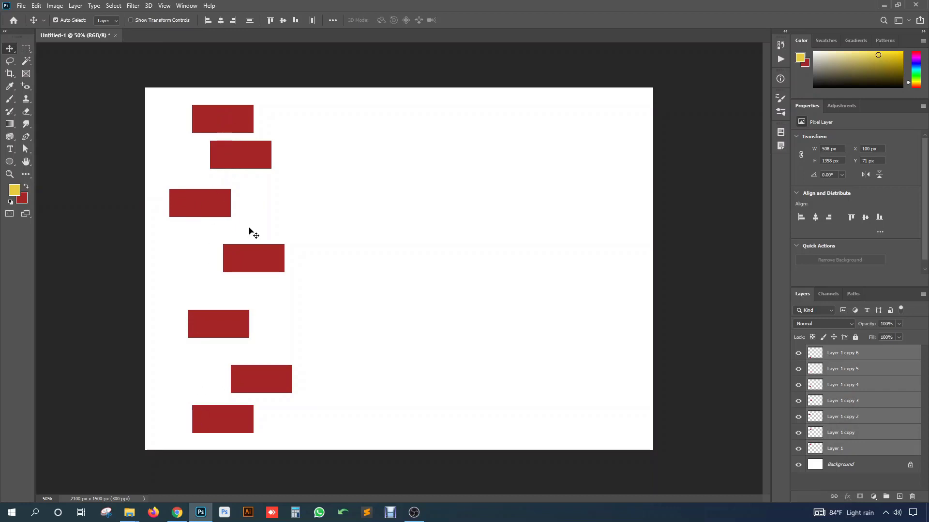
pyautogui.click(209, 23)
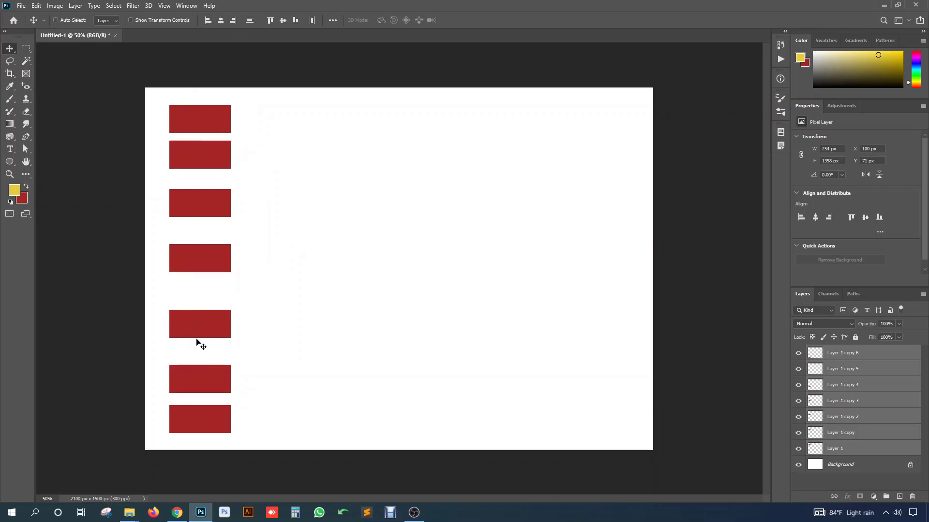
pyautogui.hotkey('ctrl', 'z')
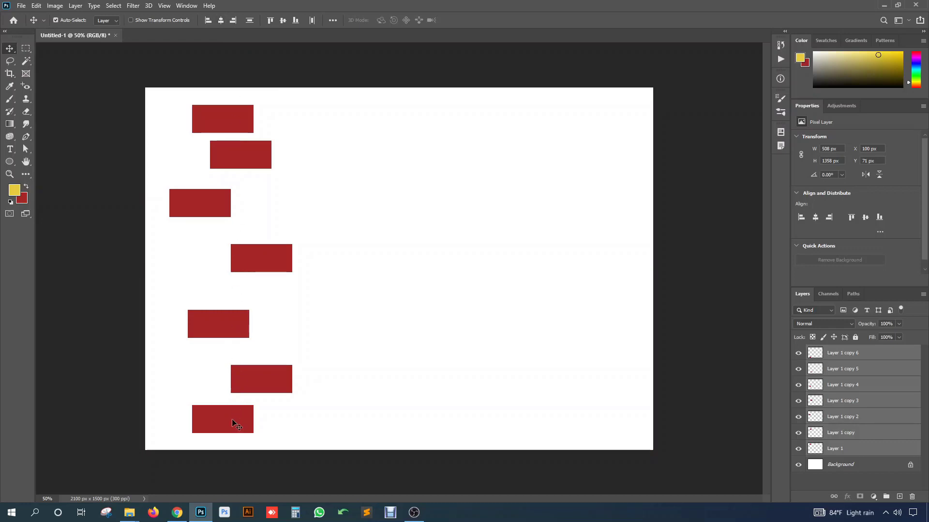
pyautogui.click(220, 21)
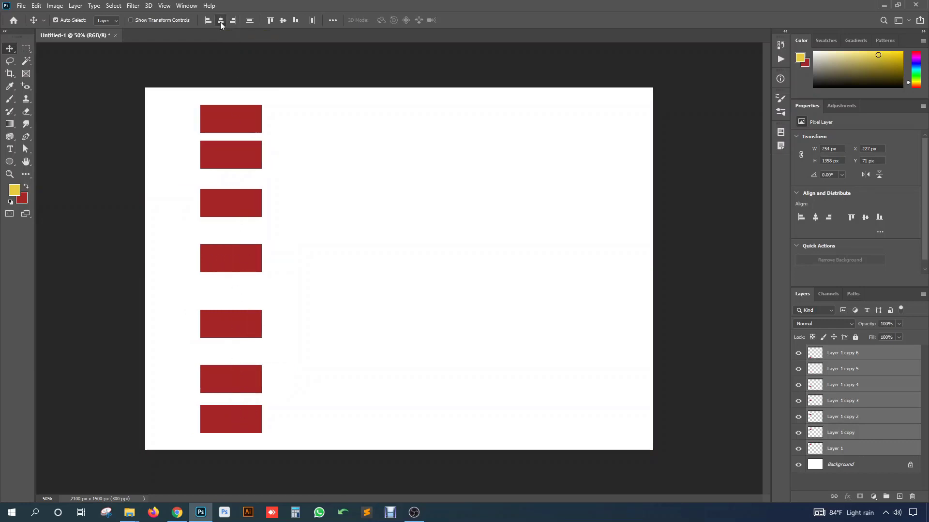
pyautogui.hotkey('ctrl', 'z')
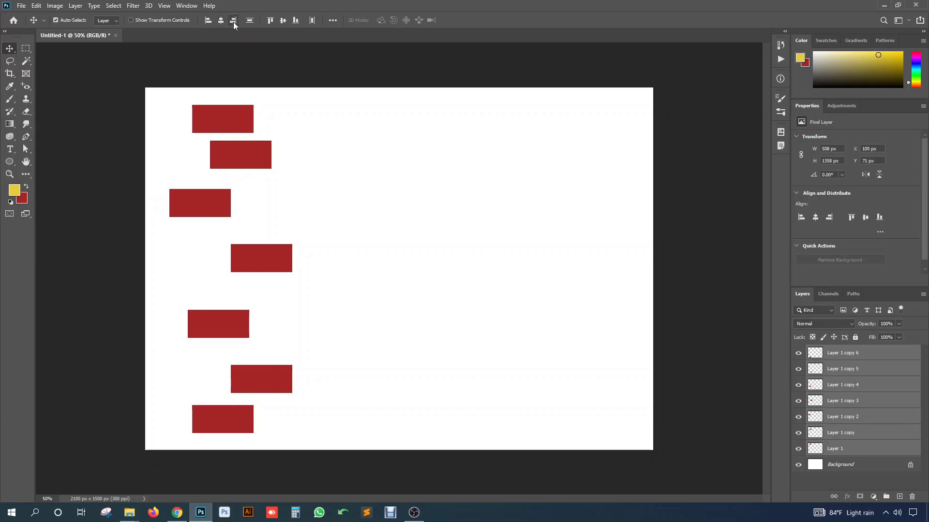
# - Move the fourth rectangle right to about X 412 px, then try aligning all seven by their right edges and undo it
pyautogui.moveTo(274, 265); pyautogui.dragTo(288, 266)
pyautogui.moveTo(214, 89); pyautogui.dragTo(279, 458)
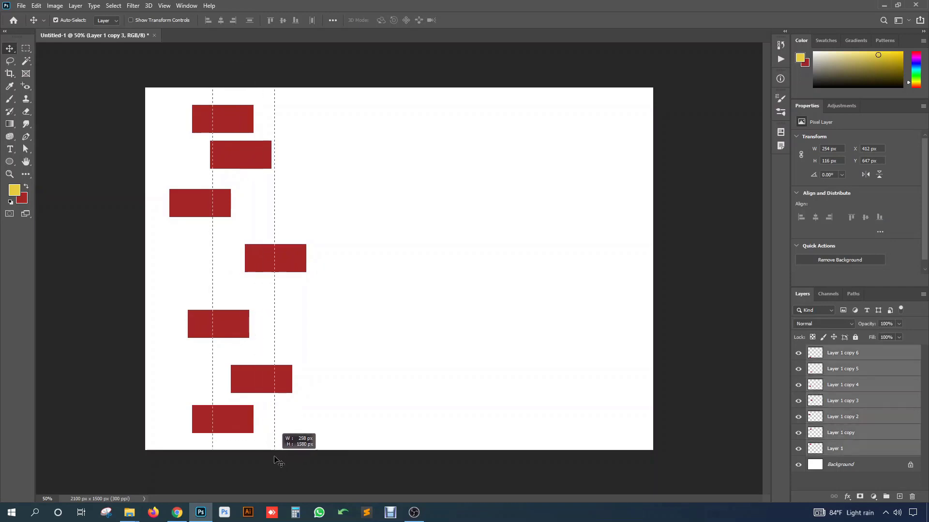
pyautogui.click(234, 20)
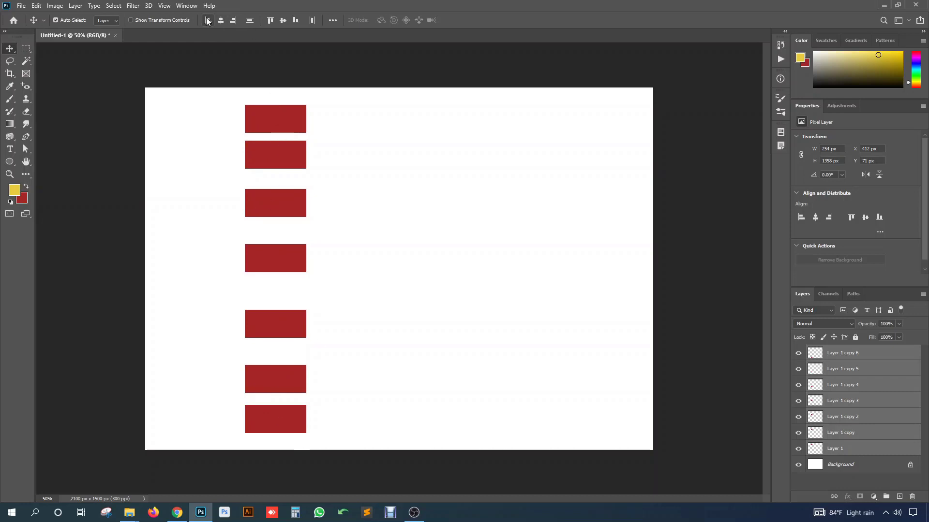
pyautogui.hotkey('ctrl', 'z')
# - Rotate the seven rectangles 90 degrees counterclockwise into a horizontal row and move them to the middle of the canvas
pyautogui.hotkey('ctrl', 't')
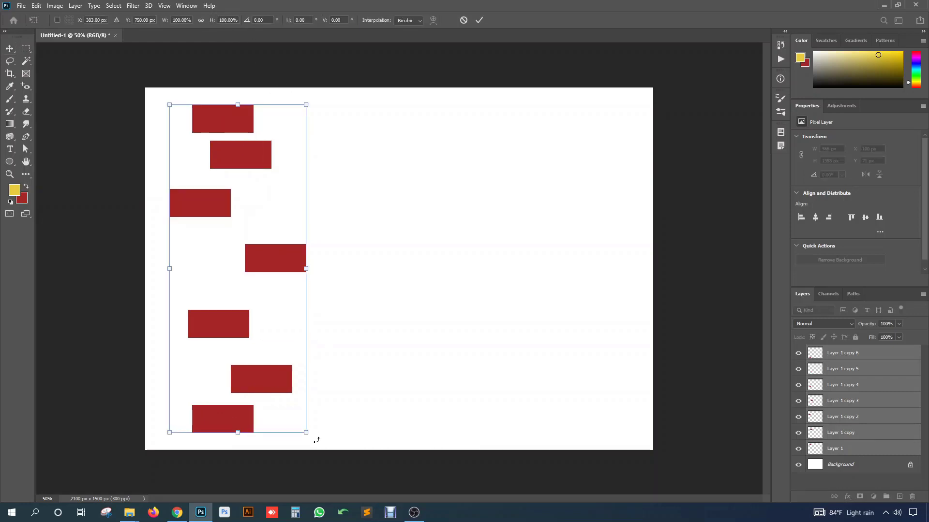
pyautogui.moveTo(317, 440); pyautogui.dragTo(442, 182)
pyautogui.moveTo(387, 277); pyautogui.dragTo(519, 255)
pyautogui.press('Return')
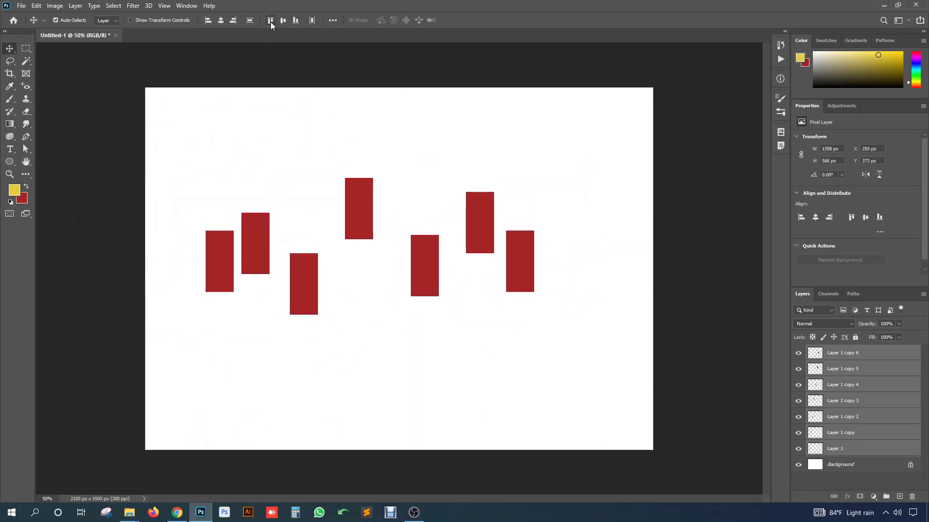
# - Raise the fourth bar to about Y 304 px, then align all seven by top edges, vertical centers and finally bottom edges
pyautogui.click(205, 160)
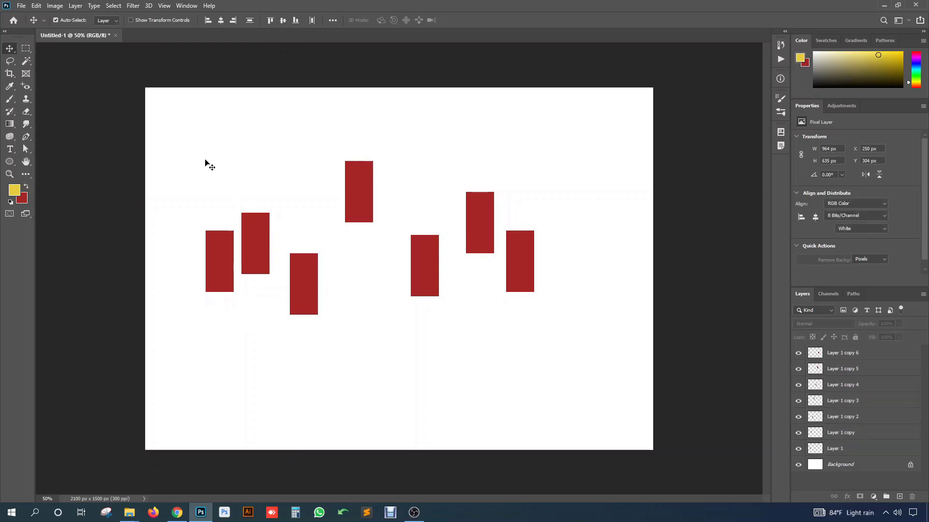
pyautogui.moveTo(205, 161); pyautogui.dragTo(536, 295)
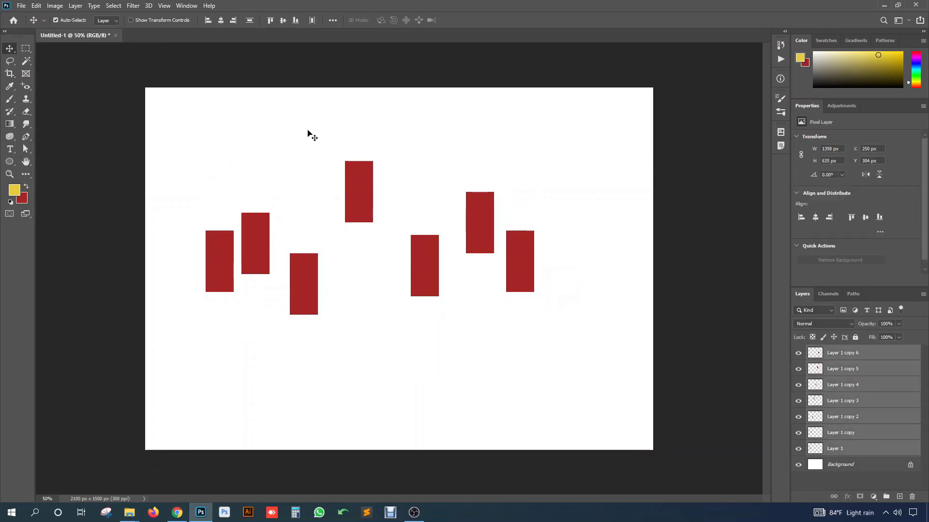
pyautogui.click(271, 18)
pyautogui.click(283, 21)
pyautogui.click(296, 20)
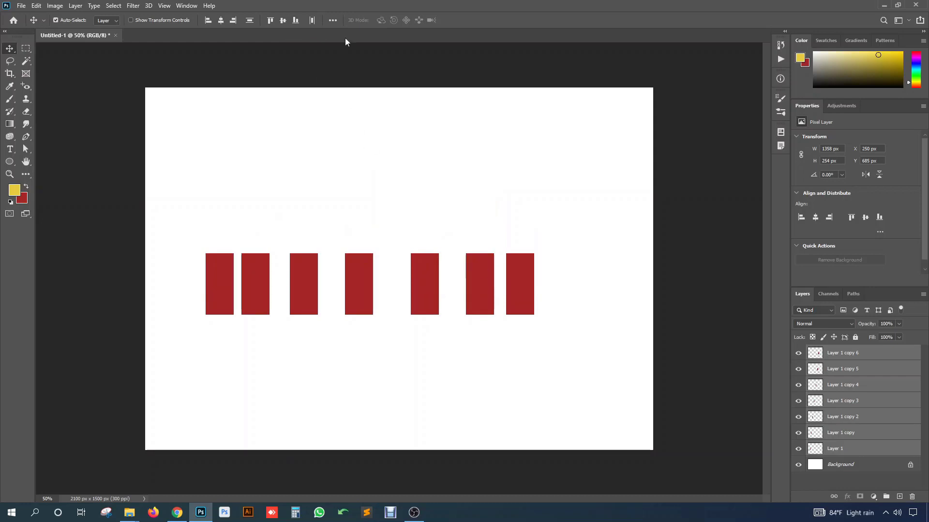
# - Distribute the seven bars evenly across the row by left edges, then by horizontal centers
pyautogui.click(333, 21)
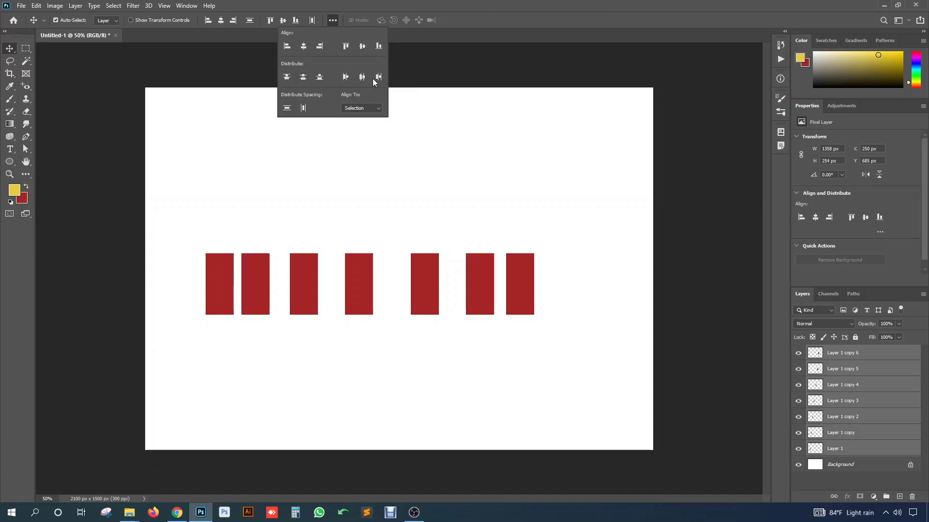
pyautogui.click(346, 78)
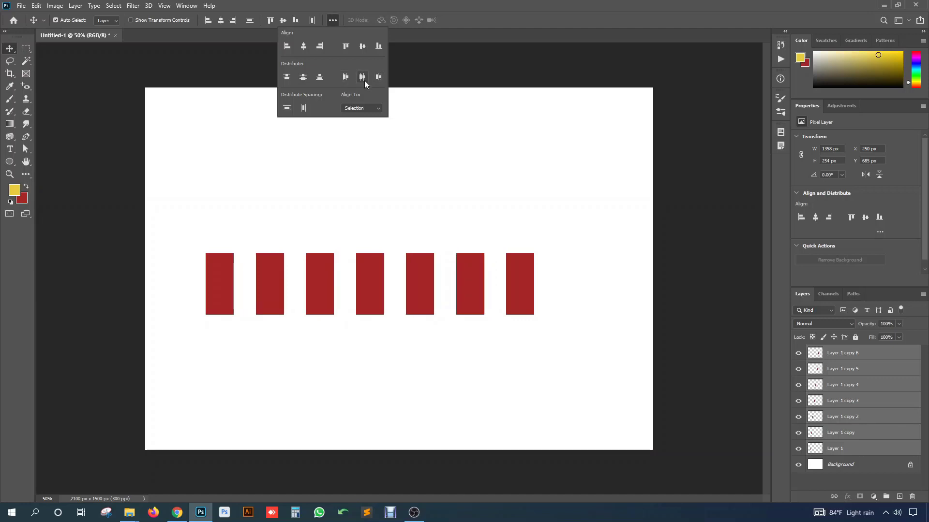
pyautogui.click(364, 80)
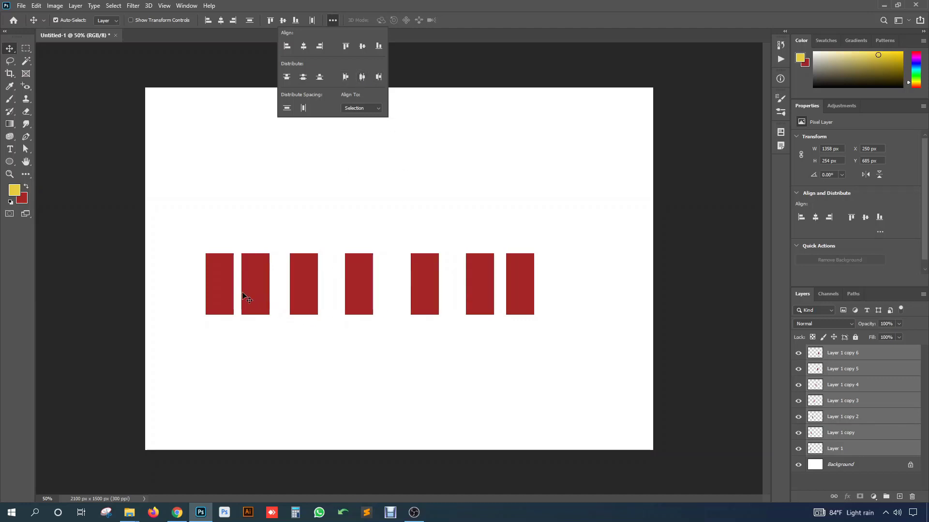
pyautogui.click(365, 80)
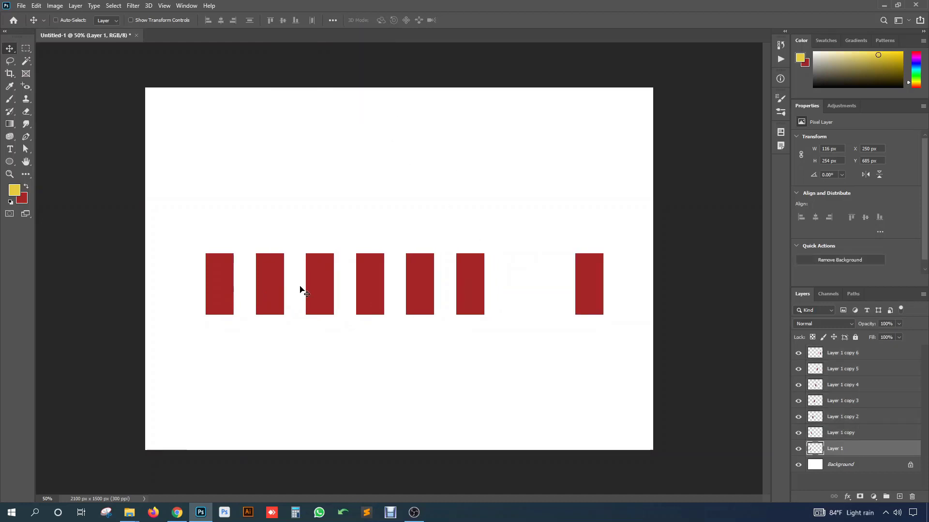
# - Move individual bars along the row to space them unevenly, with the last bar shifted farther right
pyautogui.hotkey('ctrl', 'z')
pyautogui.moveTo(515, 286); pyautogui.dragTo(598, 284)
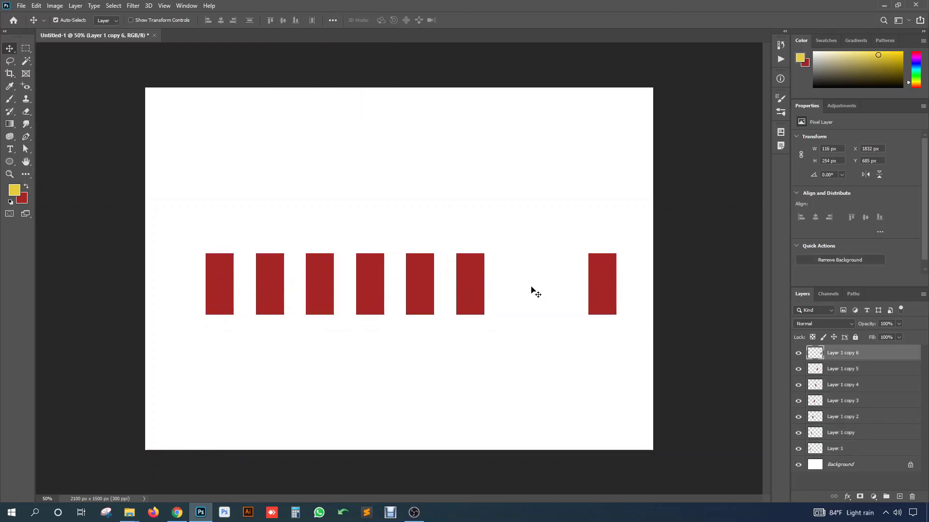
pyautogui.moveTo(460, 300); pyautogui.dragTo(521, 295)
pyautogui.moveTo(422, 295); pyautogui.dragTo(315, 293)
# - Select all seven unevenly spaced bars and distribute them by their horizontal centers
pyautogui.moveTo(211, 215); pyautogui.dragTo(590, 303)
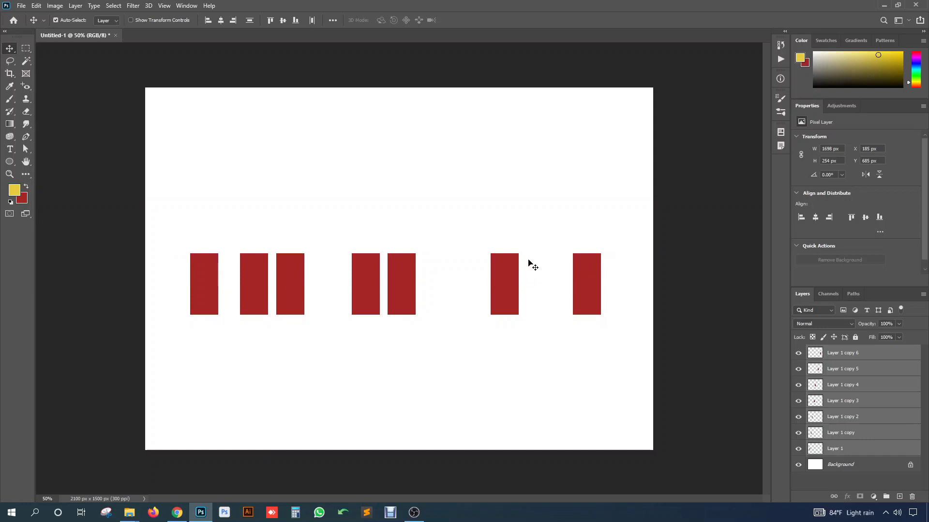
pyautogui.click(333, 20)
pyautogui.click(362, 77)
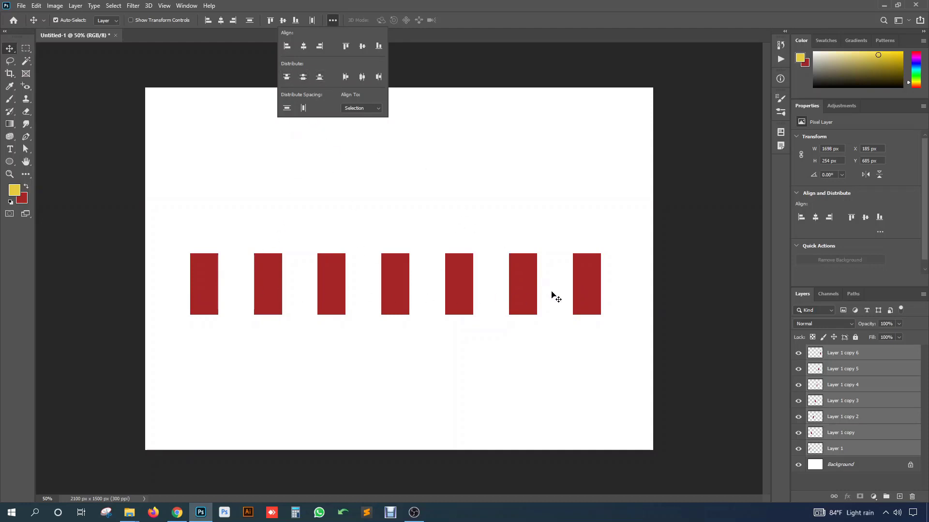
# - Rotate the seven bars 90 degrees clockwise into a vertical column and scale them down to fit the canvas height
pyautogui.moveTo(623, 289); pyautogui.dragTo(396, 318)
pyautogui.hotkey('ctrl', 't')
pyautogui.moveTo(626, 329); pyautogui.dragTo(399, 436)
pyautogui.moveTo(395, 488); pyautogui.dragTo(395, 441)
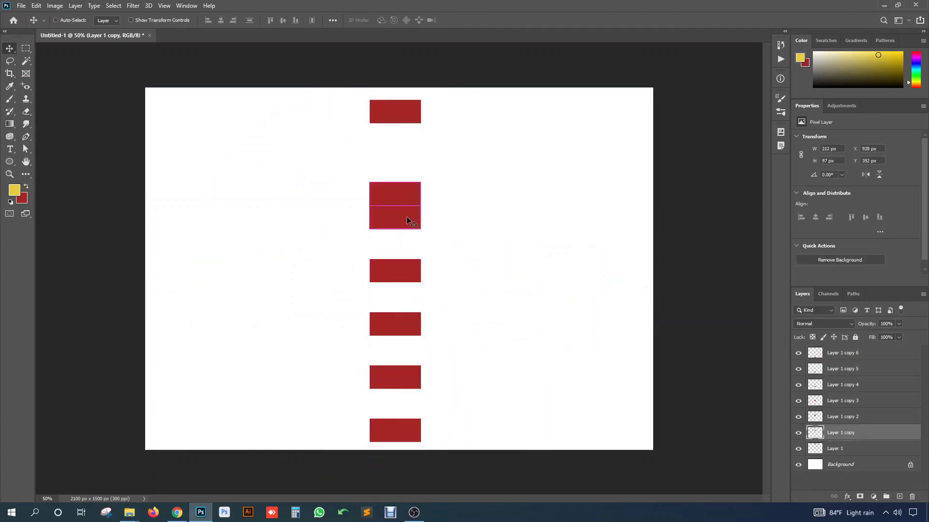
# - Move individual bars up or down the column to make the vertical spacing uneven
pyautogui.moveTo(404, 197)
pyautogui.mouseDown()
pyautogui.moveTo(406, 168)
pyautogui.moveTo(405, 198)
pyautogui.mouseUp()
pyautogui.moveTo(401, 340); pyautogui.dragTo(405, 322)
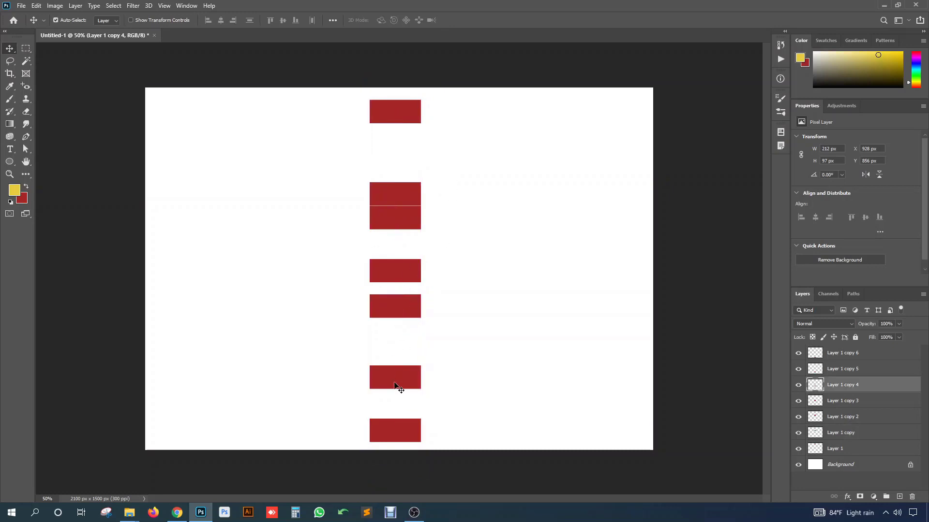
pyautogui.moveTo(392, 423); pyautogui.dragTo(393, 399)
# - Select all seven bars in the column and distribute them by their vertical centers
pyautogui.hotkey('ctrl', 'alt', 'a')
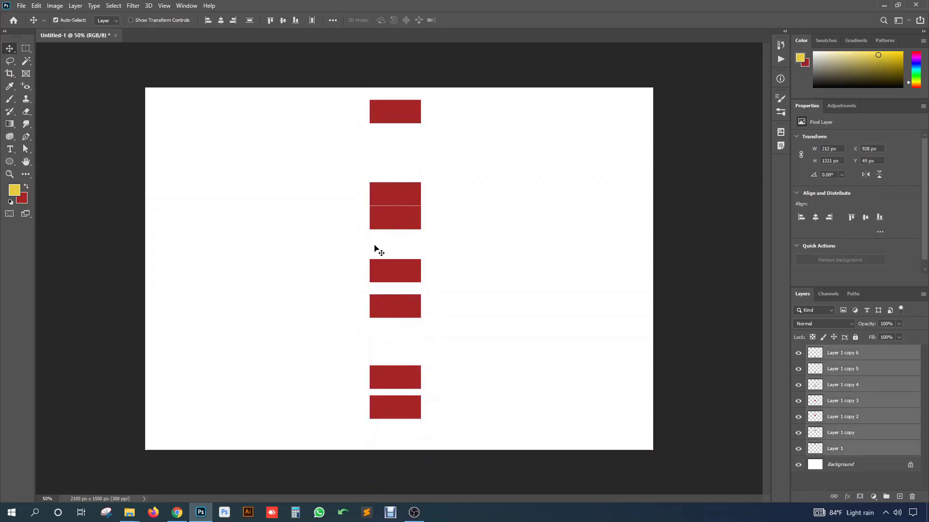
pyautogui.click(333, 20)
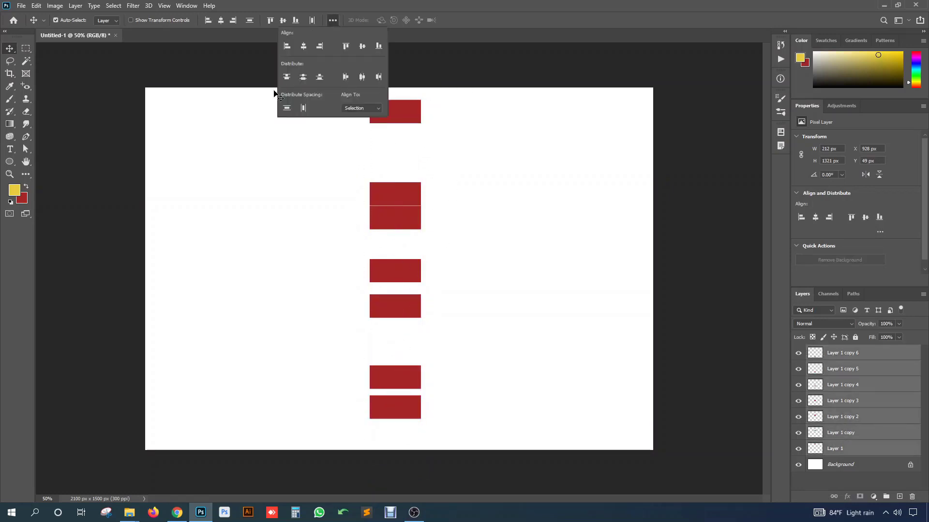
pyautogui.click(303, 77)
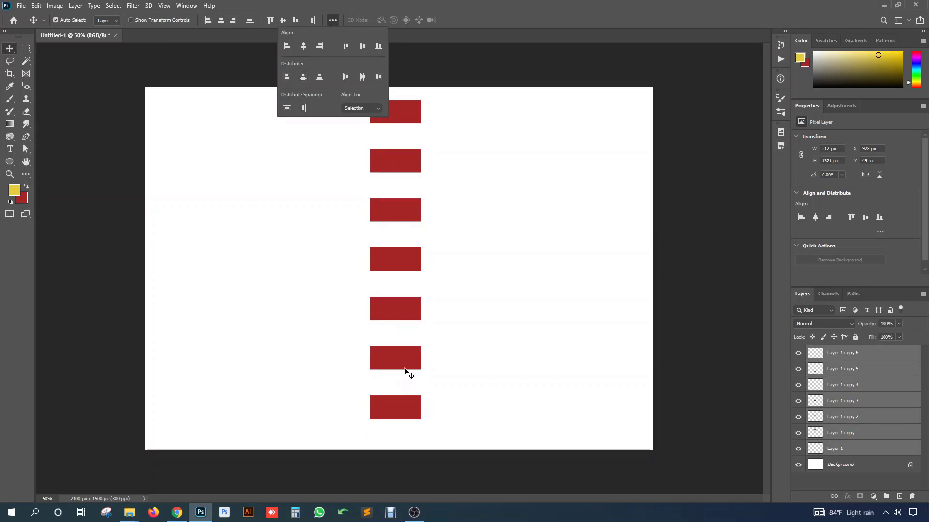